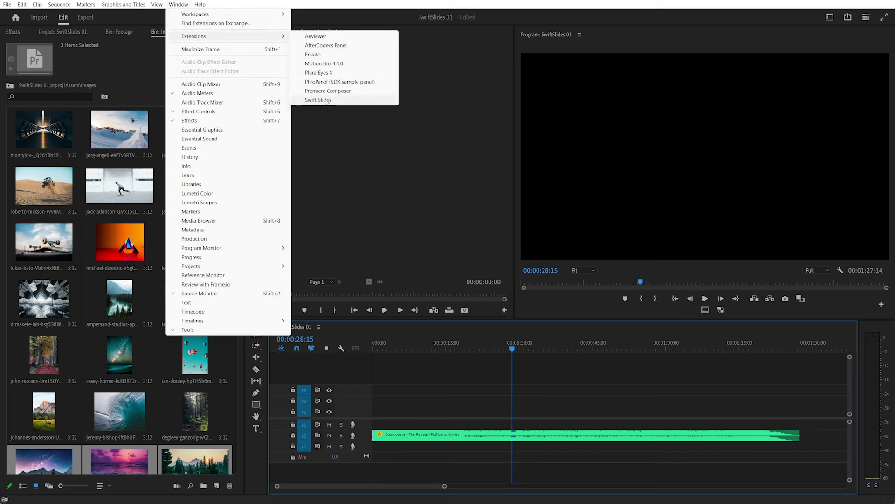
# Step: Open the Swift Slides extension panel from Window > Extensions
pyautogui.click(319, 100)
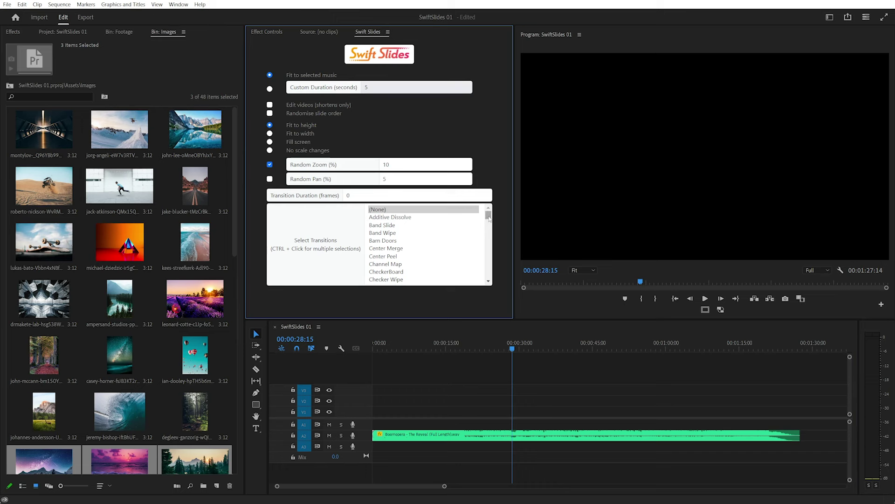
pyautogui.moveTo(488, 219)
pyautogui.mouseDown()
pyautogui.moveTo(490, 281)
pyautogui.moveTo(489, 210)
pyautogui.mouseUp()
# Step: Move the jack-atkinson and michael-dziedzic images up in the bin, then place all 48 images on V1
pyautogui.click(60, 156)
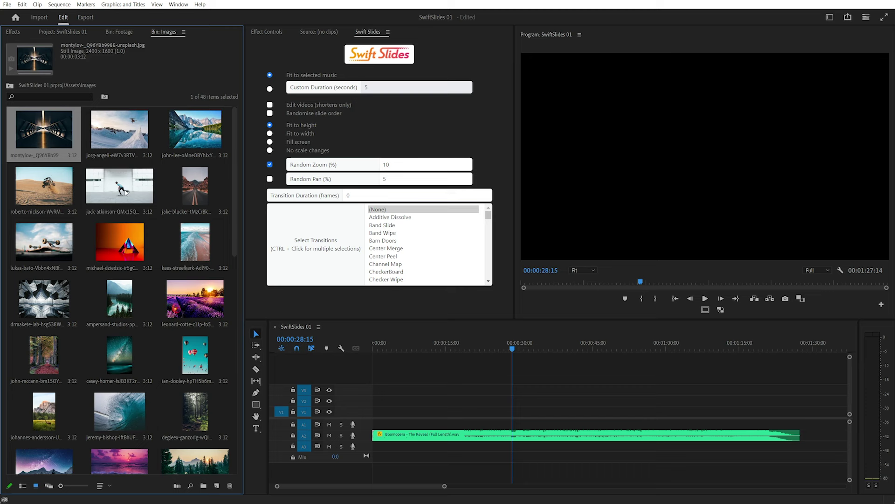
pyautogui.moveTo(119, 186); pyautogui.dragTo(119, 130)
pyautogui.click(118, 242)
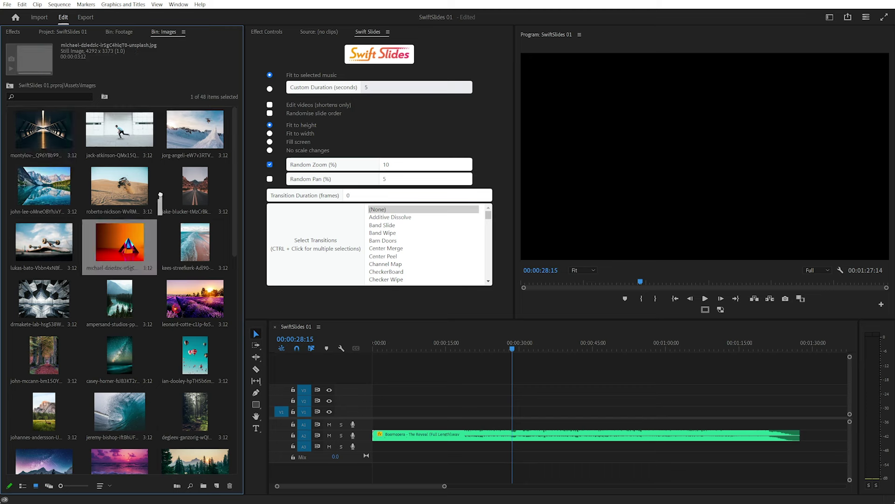
pyautogui.moveTo(160, 197); pyautogui.dragTo(161, 187)
pyautogui.hotkey('ctrl', 'a')
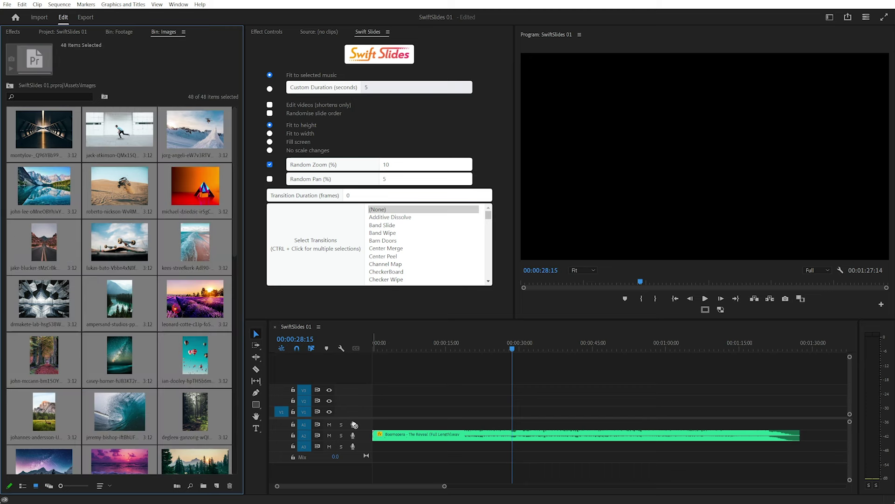
pyautogui.moveTo(354, 425); pyautogui.dragTo(378, 411)
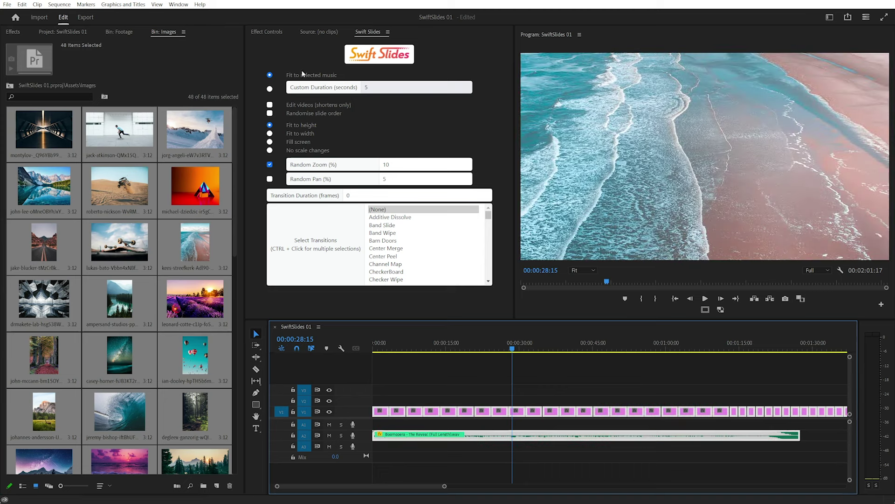
# Step: Generate the music-fitted slideshow with 1.82-second slides and preview it from the start
pyautogui.click(380, 56)
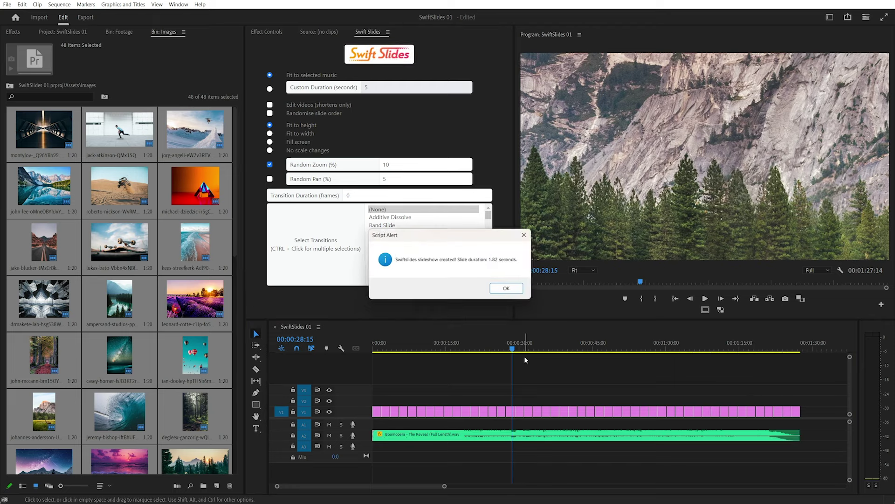
pyautogui.click(508, 289)
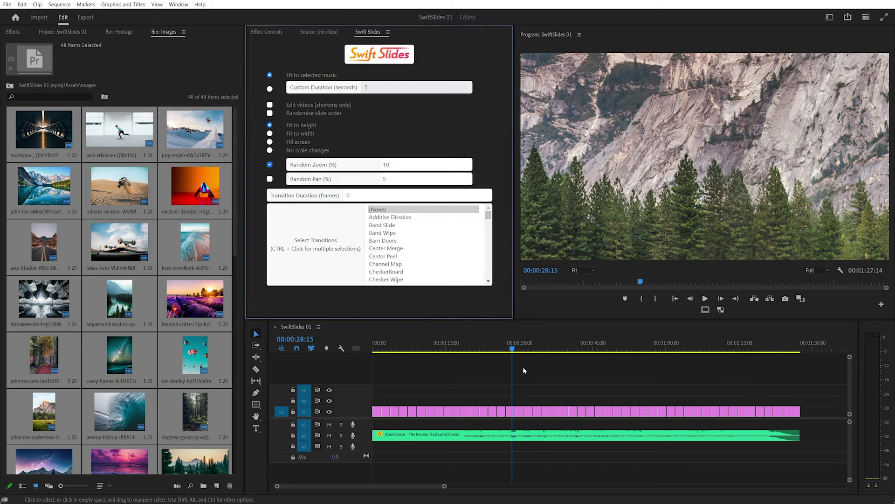
pyautogui.press('Home')
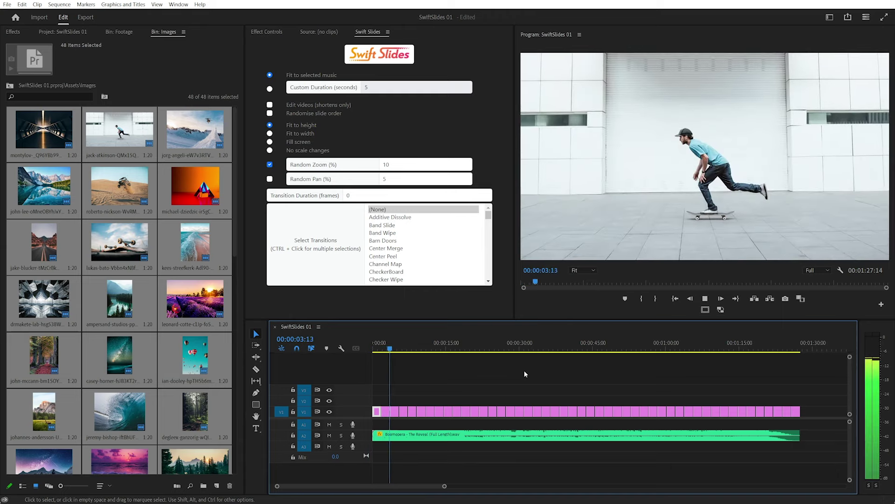
pyautogui.press('space')
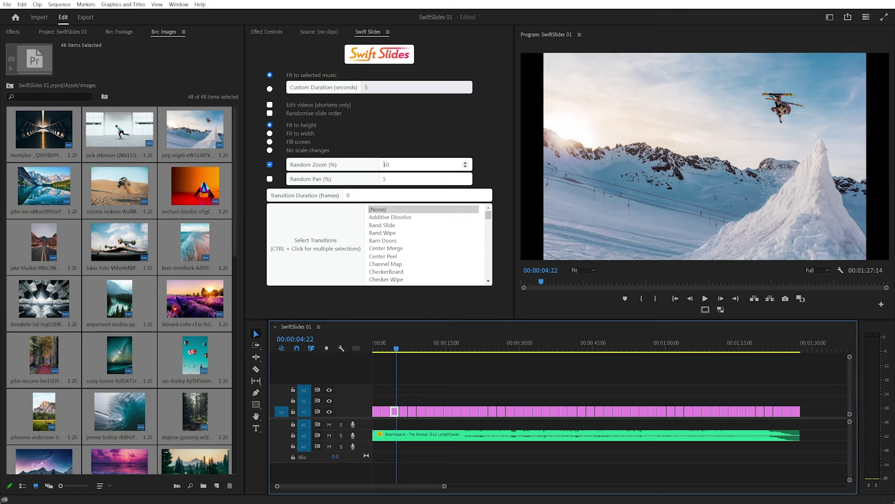
# Step: Set Swift Slides to Fill screen, 3% Random Pan, 10-frame transitions and the Page Peel transition
pyautogui.click(295, 142)
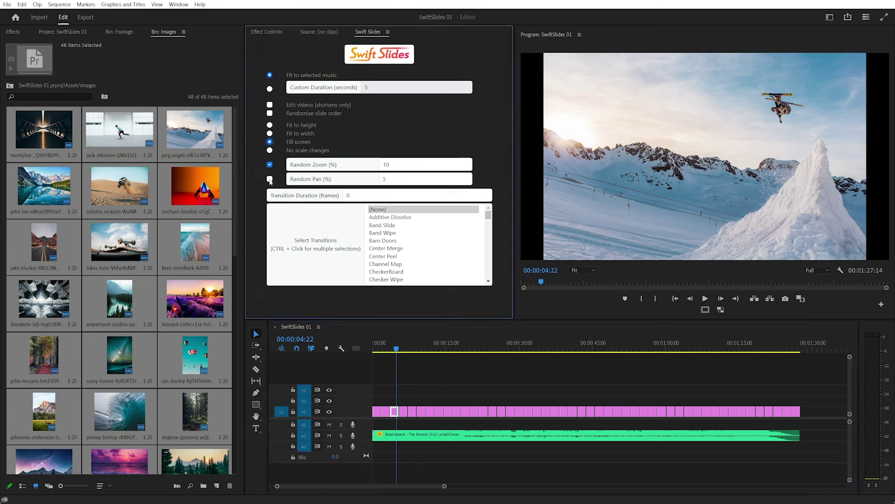
pyautogui.moveTo(411, 180); pyautogui.dragTo(367, 181)
pyautogui.write('10')
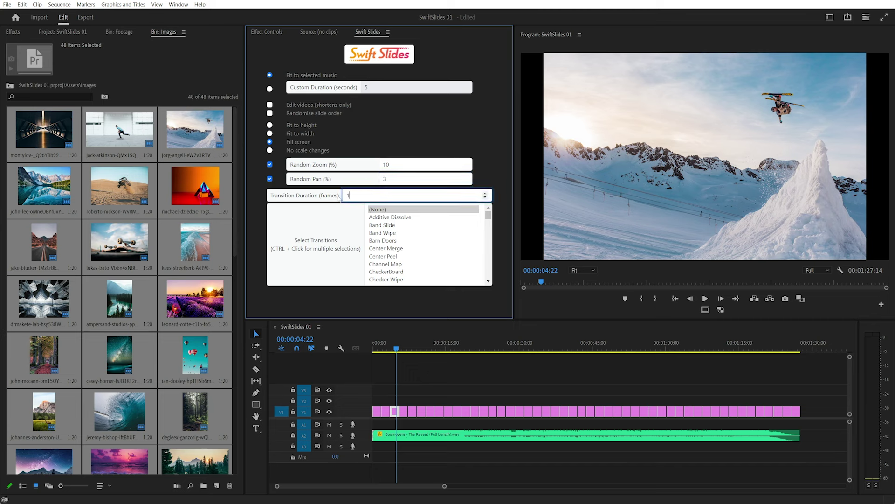
pyautogui.click(406, 218)
pyautogui.moveTo(487, 215); pyautogui.dragTo(487, 240)
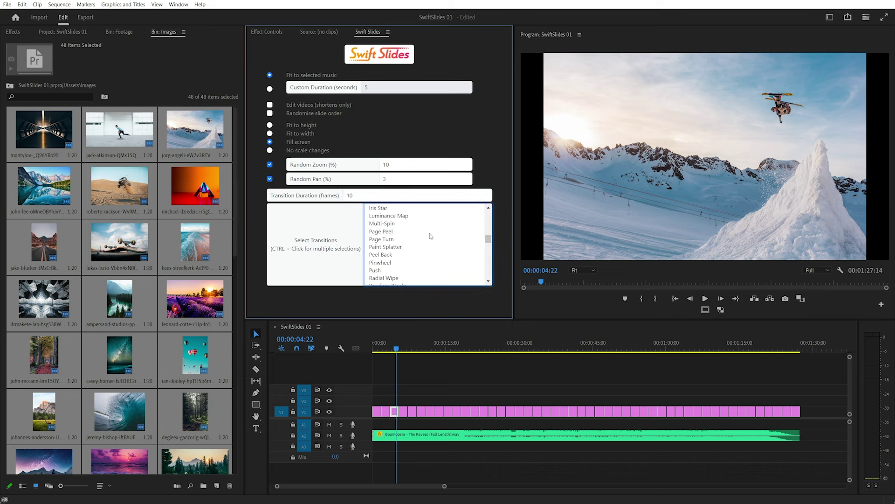
pyautogui.click(393, 235)
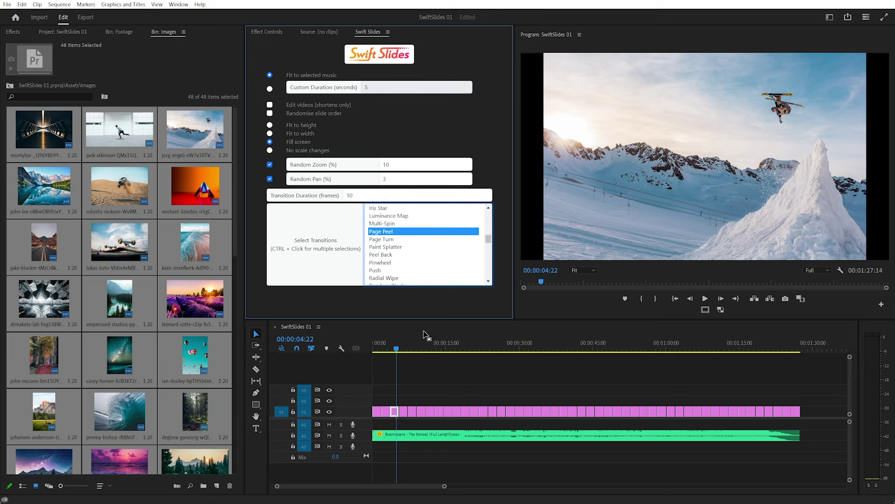
pyautogui.click(417, 385)
# Step: Add the four Footage bin clips after the images on the timeline
pyautogui.click(119, 32)
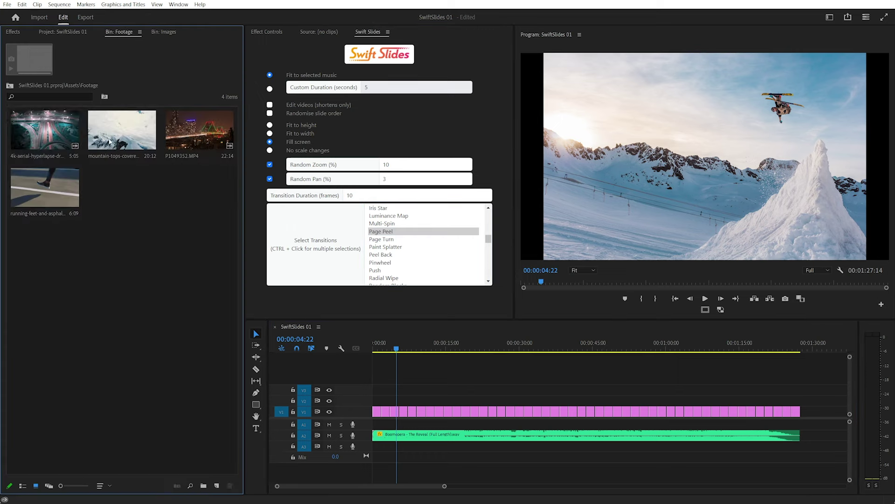
pyautogui.moveTo(45, 133)
pyautogui.mouseDown()
pyautogui.moveTo(767, 407)
pyautogui.moveTo(833, 411)
pyautogui.mouseUp()
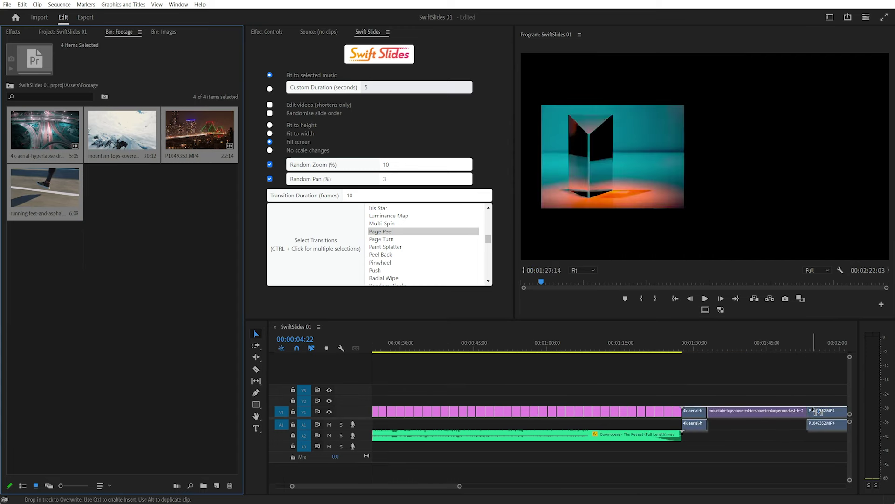
pyautogui.press('-')
pyautogui.moveTo(633, 371); pyautogui.dragTo(498, 416)
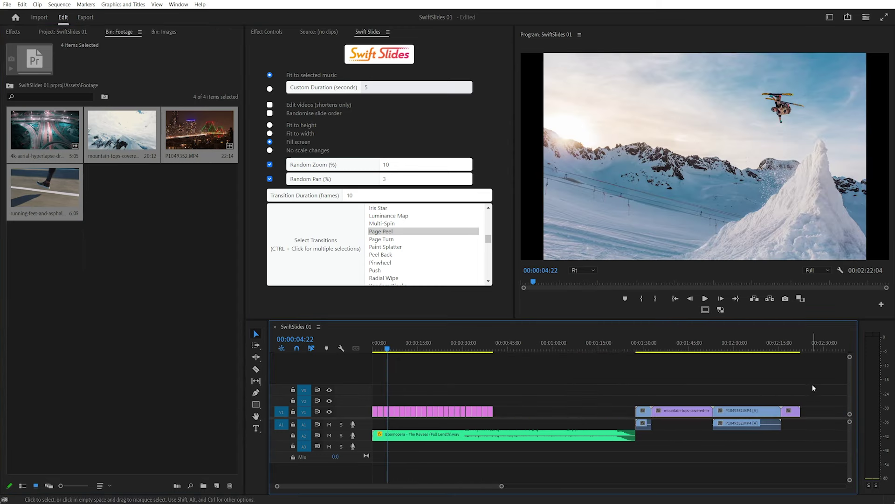
# Step: Rebuild the slideshow over all clips with 1.50-second Page Peel slides and preview it
pyautogui.moveTo(813, 388); pyautogui.dragTo(372, 469)
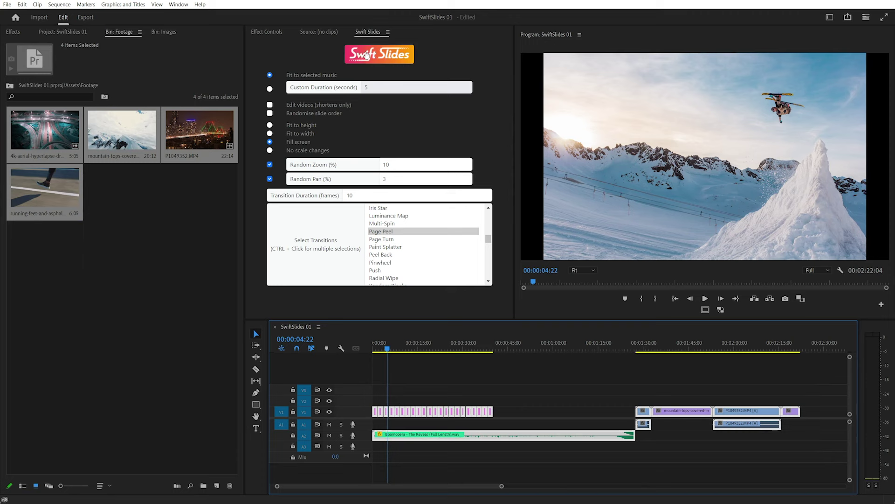
pyautogui.click(367, 56)
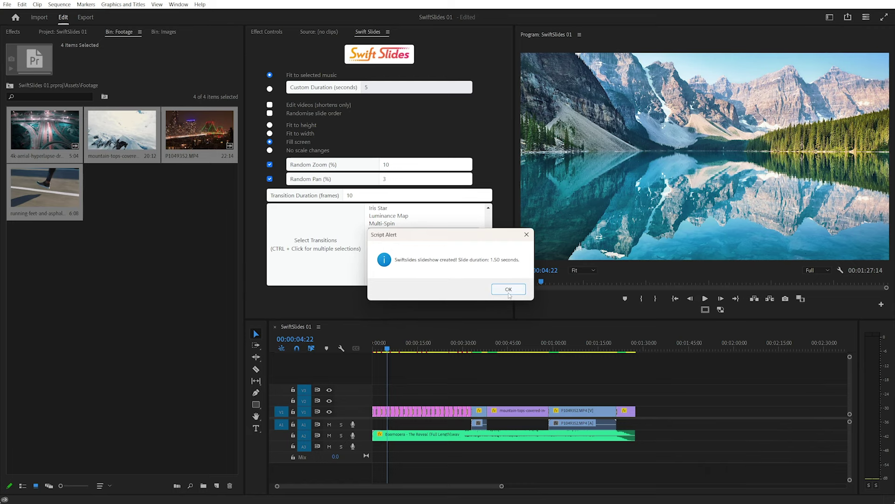
pyautogui.click(508, 290)
pyautogui.click(579, 376)
pyautogui.press('space')
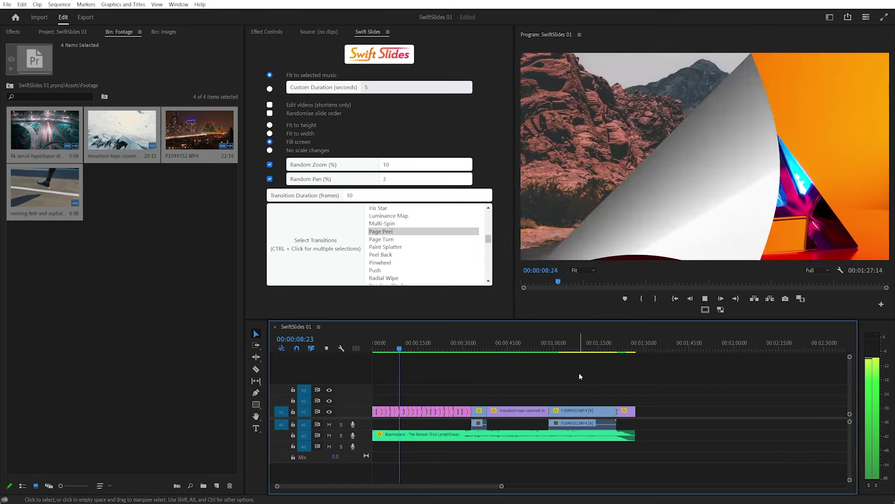
pyautogui.press('space')
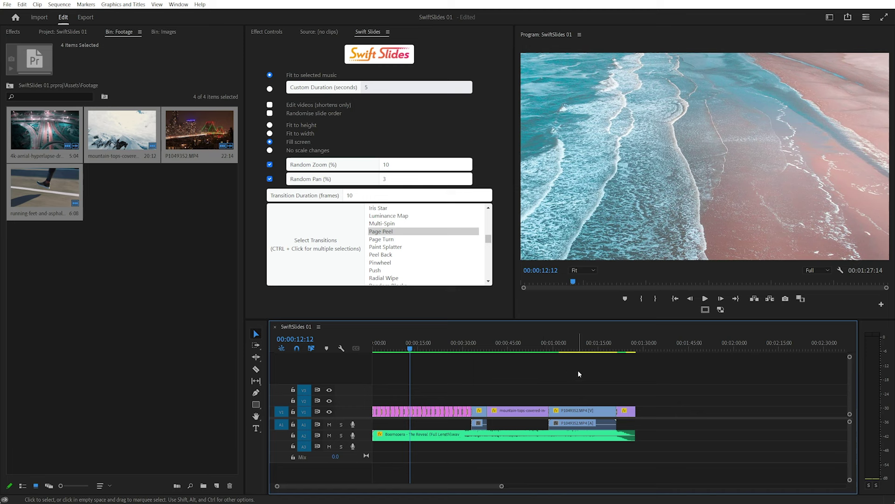
pyautogui.moveTo(675, 373); pyautogui.dragTo(349, 451)
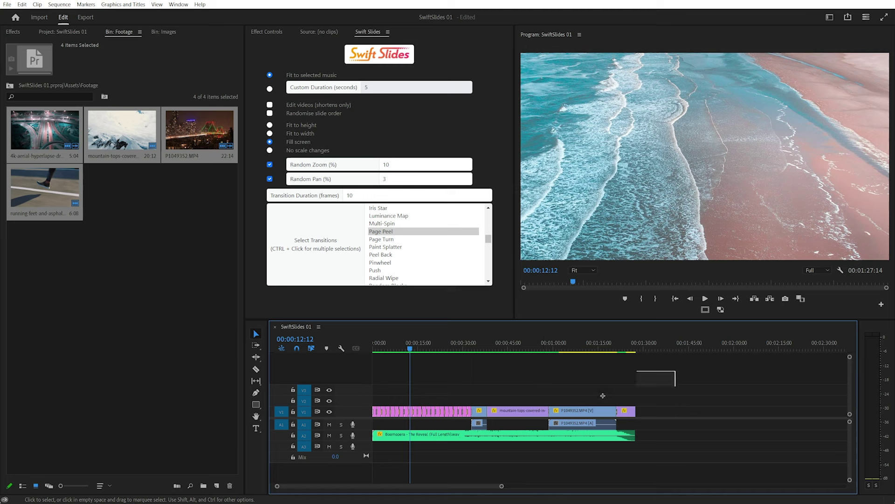
# Step: Rebuild the slideshow with Edit videos and Randomise slide order enabled, then play it
pyautogui.click(290, 104)
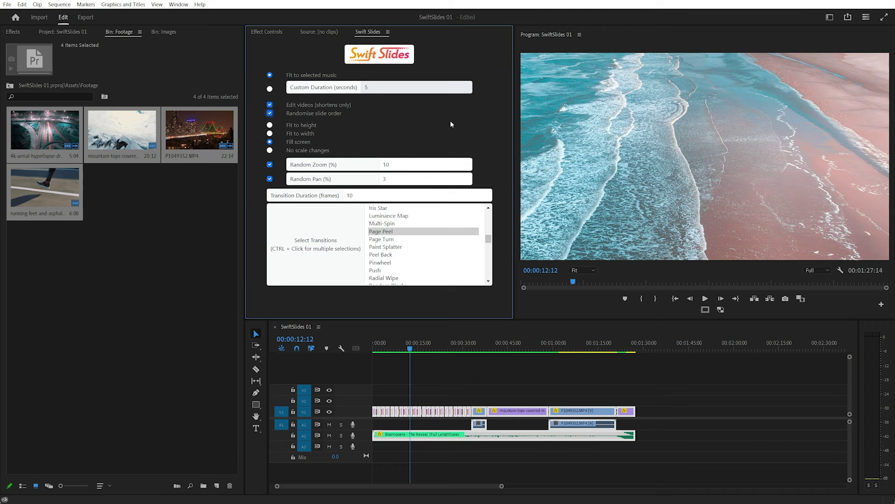
pyautogui.click(393, 57)
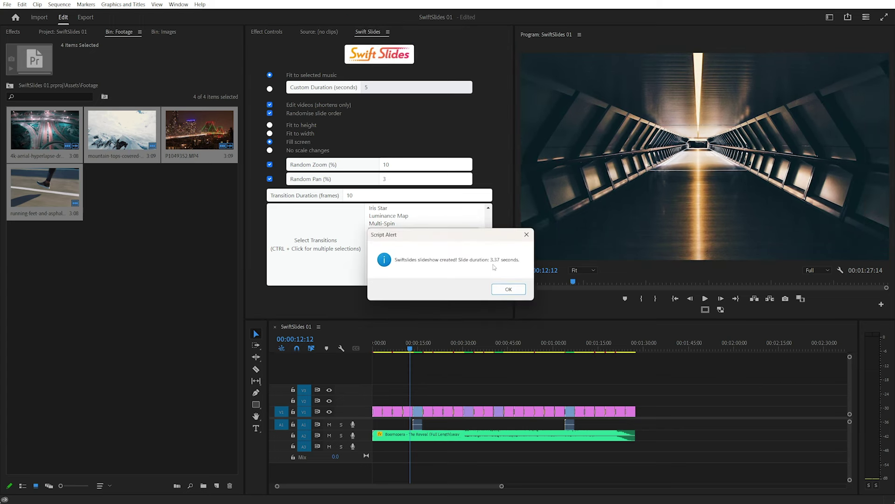
pyautogui.click(508, 291)
pyautogui.click(464, 375)
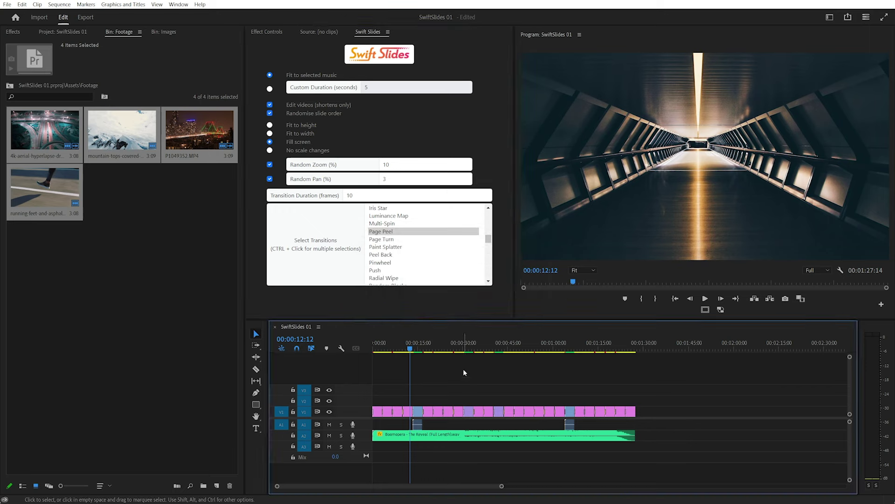
pyautogui.press('space')
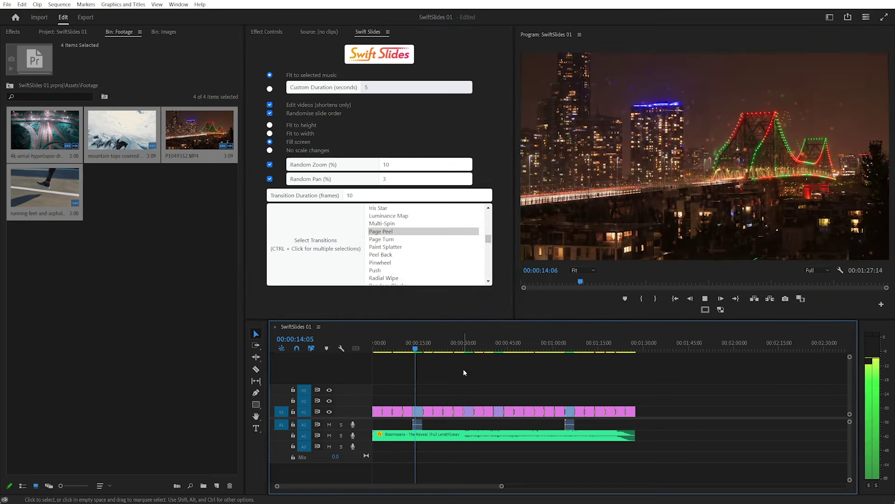